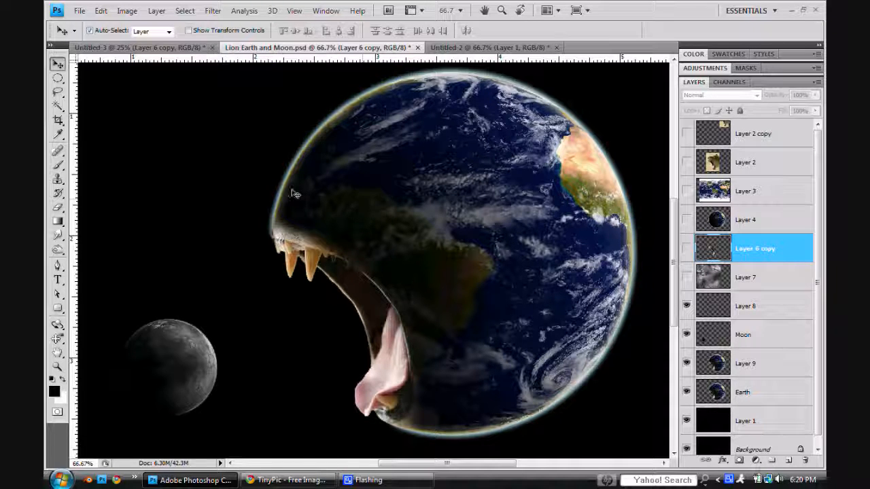
Switch to the Untitled-3 document and reposition the cut-out mouth on the Earth's edge and the lion photo beside it
{"action": "left_click", "coordinate": [164, 51]}
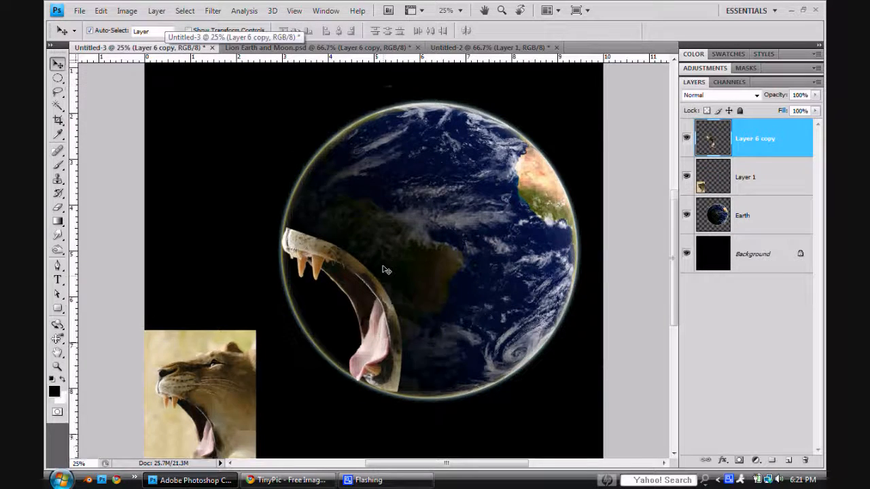
{"action": "scroll", "coordinate": [384, 269], "scroll_direction": "down", "scroll_amount": 2}
{"action": "mouse_move", "coordinate": [381, 273]}
{"action": "left_mouse_down"}
{"action": "mouse_move", "coordinate": [429, 350]}
{"action": "mouse_move", "coordinate": [403, 299]}
{"action": "mouse_move", "coordinate": [375, 275]}
{"action": "left_mouse_up"}
{"action": "mouse_move", "coordinate": [216, 375]}
{"action": "left_mouse_down"}
{"action": "mouse_move", "coordinate": [268, 326]}
{"action": "mouse_move", "coordinate": [314, 300]}
{"action": "mouse_move", "coordinate": [319, 309]}
{"action": "mouse_move", "coordinate": [262, 356]}
{"action": "mouse_move", "coordinate": [231, 376]}
{"action": "mouse_move", "coordinate": [213, 375]}
{"action": "left_mouse_up"}
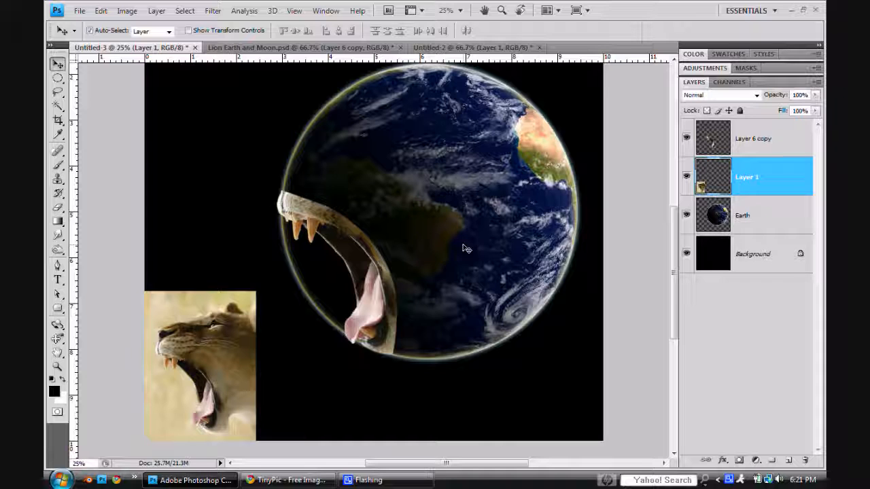
{"action": "left_click", "coordinate": [382, 267]}
{"action": "left_click_drag", "start_coordinate": [382, 267], "coordinate": [369, 279]}
{"action": "left_click", "coordinate": [249, 348]}
{"action": "left_click_drag", "start_coordinate": [272, 321], "coordinate": [284, 312]}
{"action": "key", "text": "ctrl+plus"}
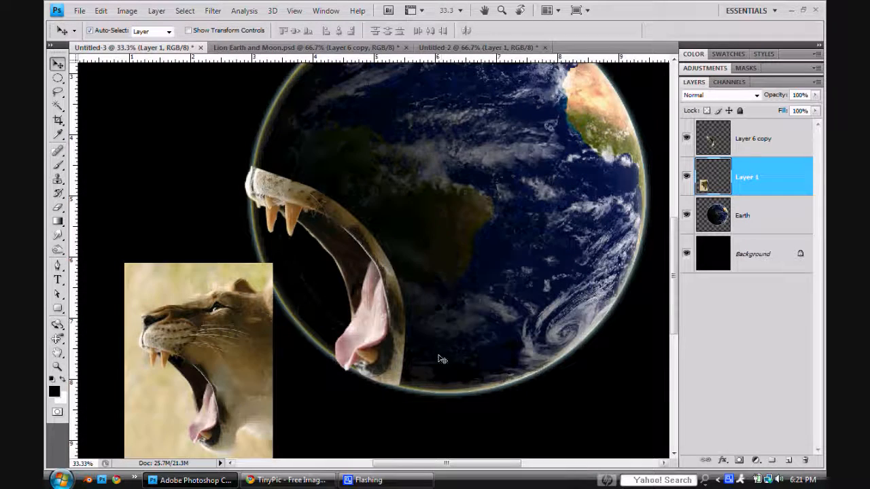
{"action": "scroll", "coordinate": [408, 367], "scroll_direction": "down", "scroll_amount": 2}
{"action": "left_click_drag", "start_coordinate": [454, 469], "coordinate": [403, 468]}
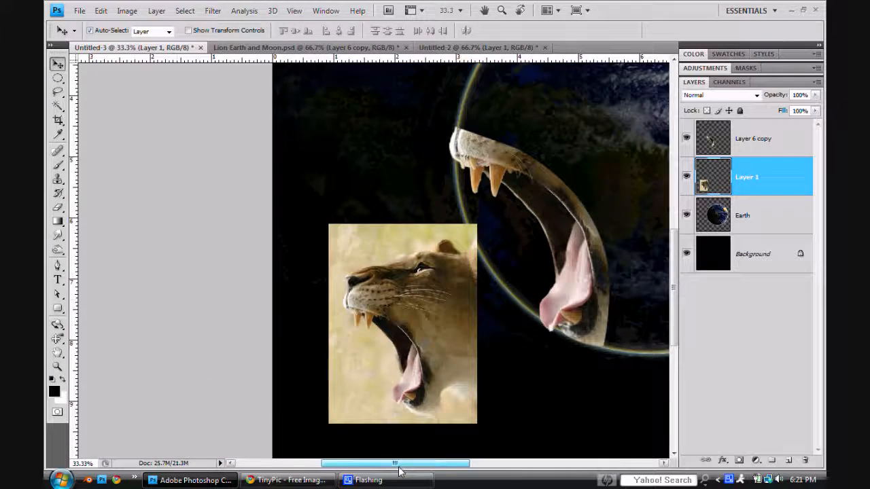
{"action": "left_click", "coordinate": [56, 266]}
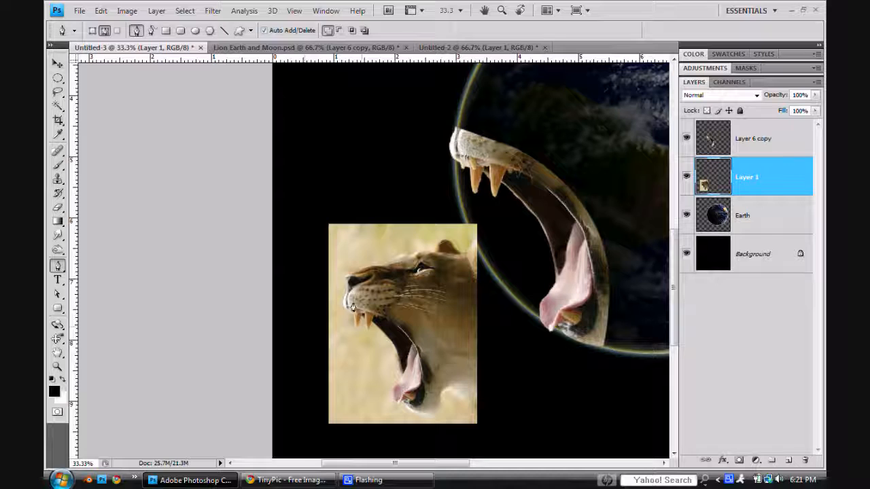
{"action": "left_click", "coordinate": [372, 305]}
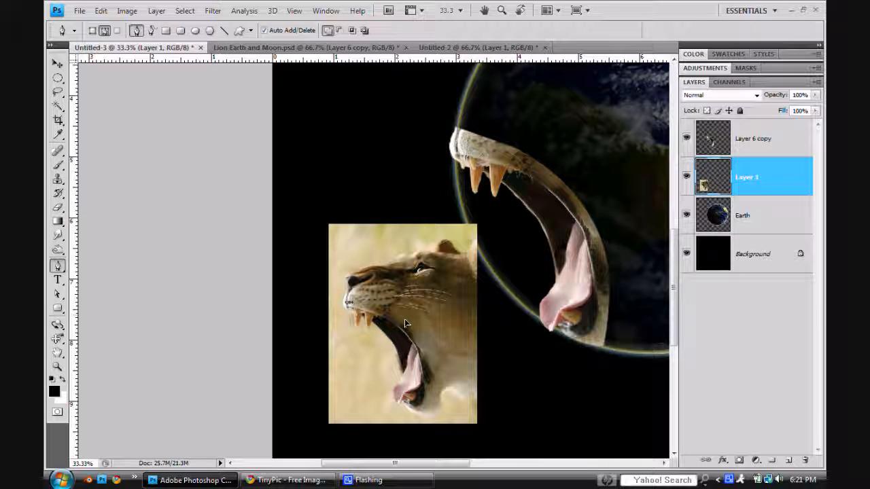
{"action": "mouse_move", "coordinate": [402, 321]}
{"action": "left_mouse_down"}
{"action": "mouse_move", "coordinate": [407, 332]}
{"action": "mouse_move", "coordinate": [396, 330]}
{"action": "left_mouse_up"}
{"action": "key", "text": "ctrl+minus"}
{"action": "key", "text": "ctrl+minus"}
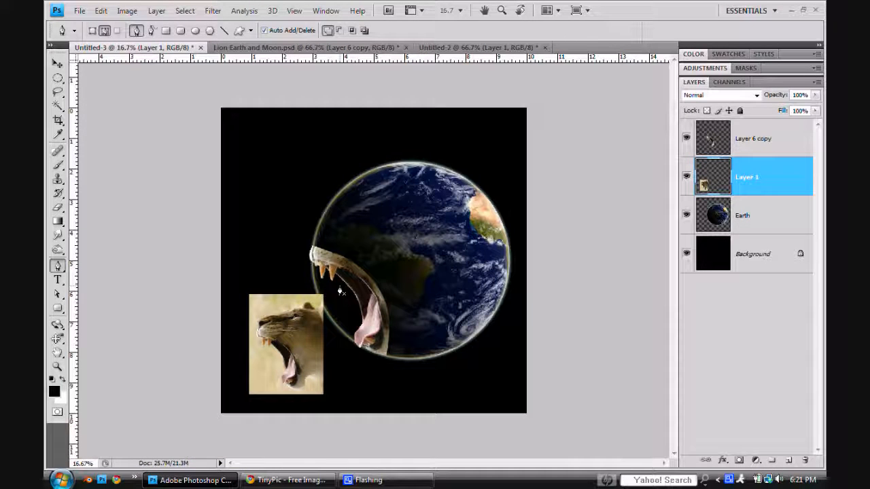
{"action": "key", "text": "ctrl+plus"}
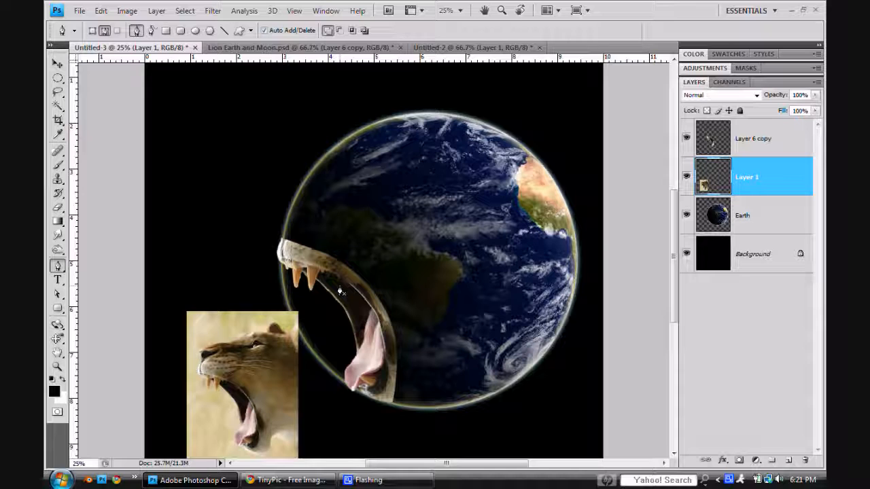
Move the lion photo to the canvas's left edge, then hide Layer 1 and place it above Layer 6 copy
{"action": "left_click", "coordinate": [58, 64]}
{"action": "left_click_drag", "start_coordinate": [220, 352], "coordinate": [178, 311]}
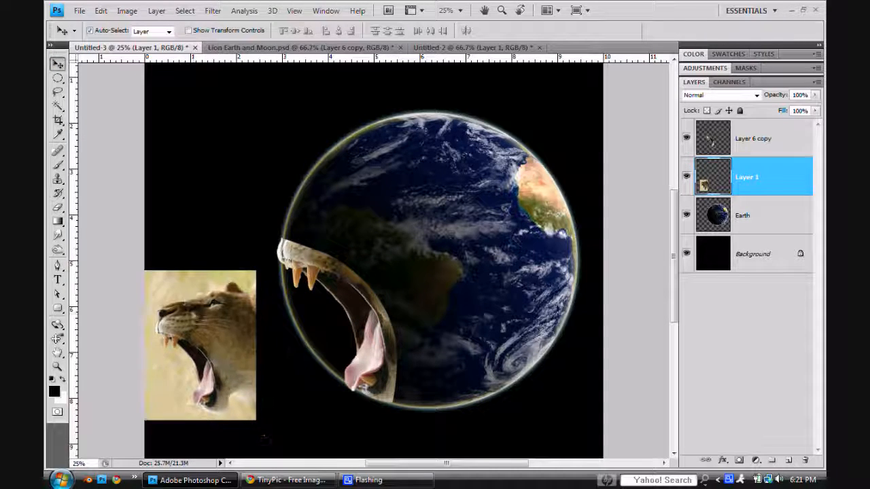
{"action": "left_click", "coordinate": [685, 176]}
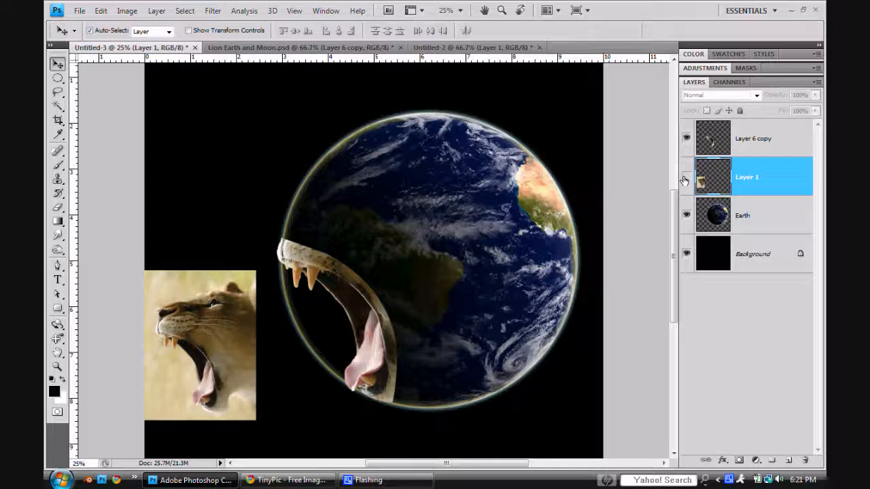
{"action": "left_click_drag", "start_coordinate": [760, 178], "coordinate": [762, 129]}
Nudge the cut-out mouth slightly into place on the Earth and rename its layer Earth Mouth
{"action": "left_click", "coordinate": [744, 180]}
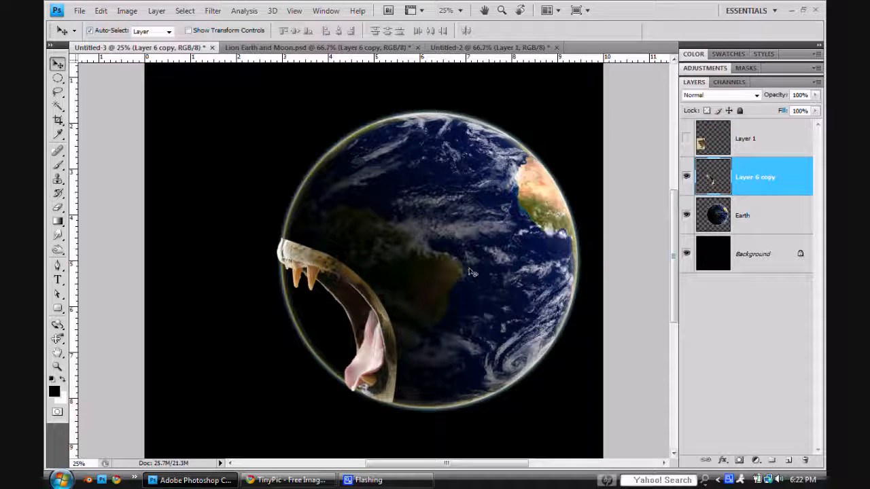
{"action": "mouse_move", "coordinate": [372, 324]}
{"action": "left_mouse_down"}
{"action": "mouse_move", "coordinate": [383, 304]}
{"action": "mouse_move", "coordinate": [372, 322]}
{"action": "left_mouse_up"}
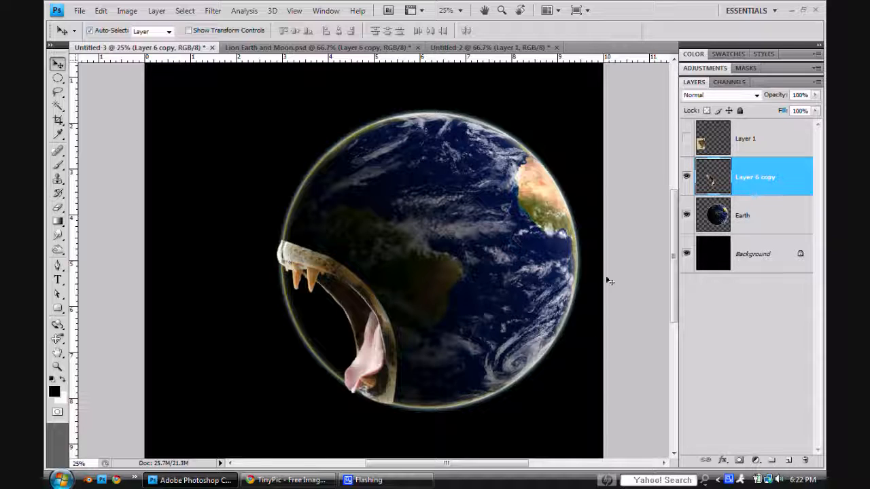
{"action": "left_click", "coordinate": [751, 228]}
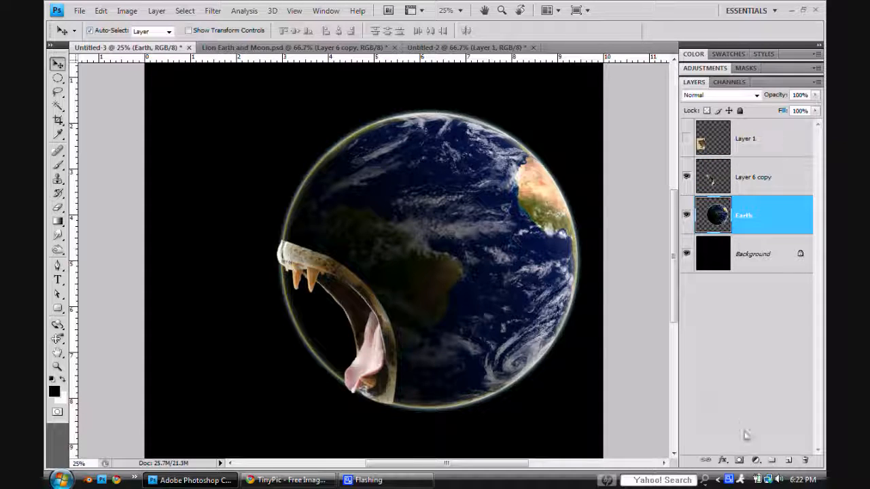
{"action": "left_click", "coordinate": [761, 177]}
{"action": "double_click", "coordinate": [760, 178]}
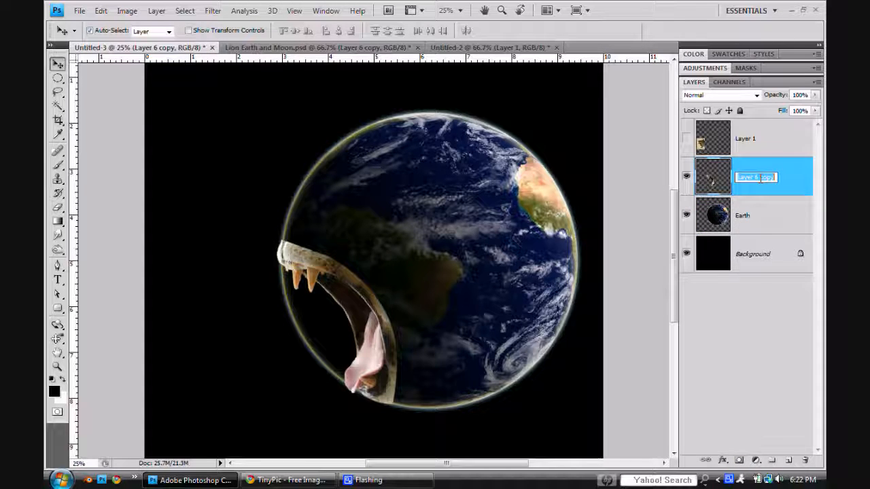
{"action": "key", "text": "BackSpace"}
{"action": "type", "text": "Earth Mouth"}
{"action": "key", "text": "Return"}
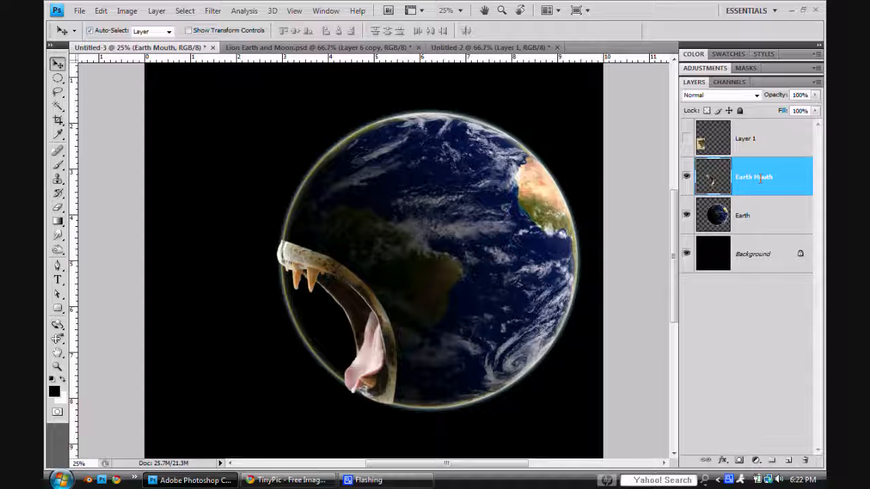
Add a layer mask to Earth and hide the planet's rim inside the open mouth with a black 400-size brush at 100% opacity
{"action": "left_click", "coordinate": [731, 212]}
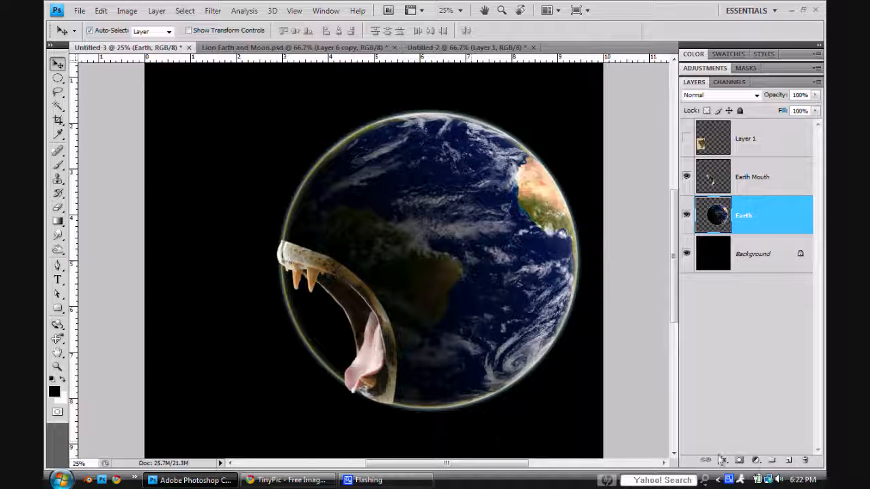
{"action": "left_click", "coordinate": [739, 460]}
{"action": "left_click", "coordinate": [58, 164]}
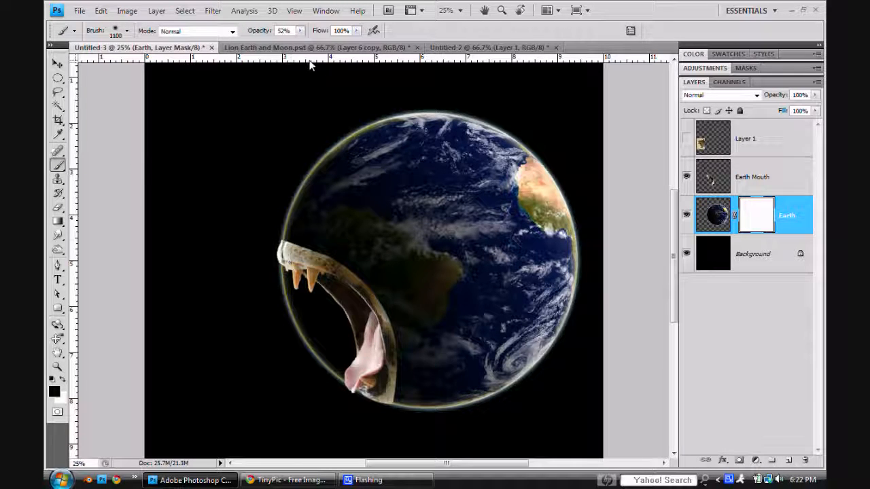
{"action": "left_click_drag", "start_coordinate": [300, 32], "coordinate": [373, 67]}
{"action": "mouse_move", "coordinate": [280, 264]}
{"action": "left_mouse_down"}
{"action": "mouse_move", "coordinate": [291, 314]}
{"action": "mouse_move", "coordinate": [359, 393]}
{"action": "mouse_move", "coordinate": [314, 352]}
{"action": "mouse_move", "coordinate": [289, 309]}
{"action": "left_mouse_up"}
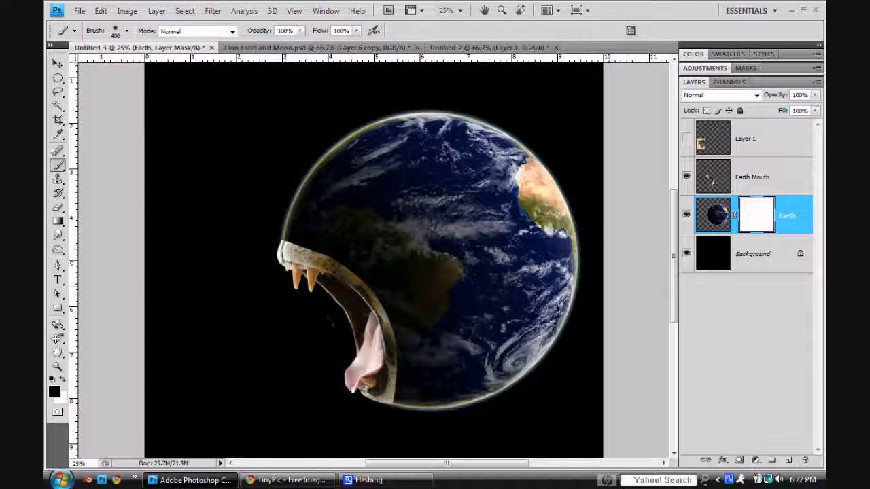
{"action": "mouse_move", "coordinate": [337, 406]}
{"action": "left_mouse_down"}
{"action": "mouse_move", "coordinate": [346, 354]}
{"action": "mouse_move", "coordinate": [352, 378]}
{"action": "mouse_move", "coordinate": [324, 386]}
{"action": "left_mouse_up"}
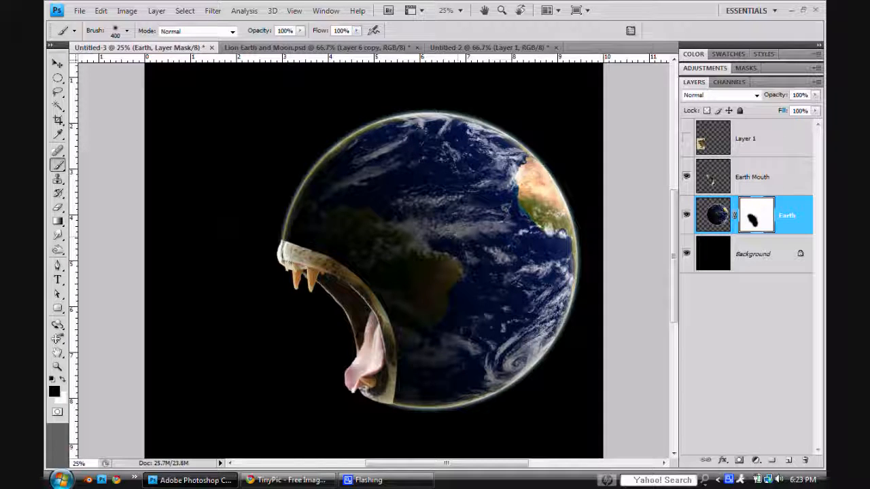
Add a layer mask to Earth Mouth and brush away the fur from the lower jaw up to the lip in black at 85% opacity
{"action": "left_click", "coordinate": [737, 183]}
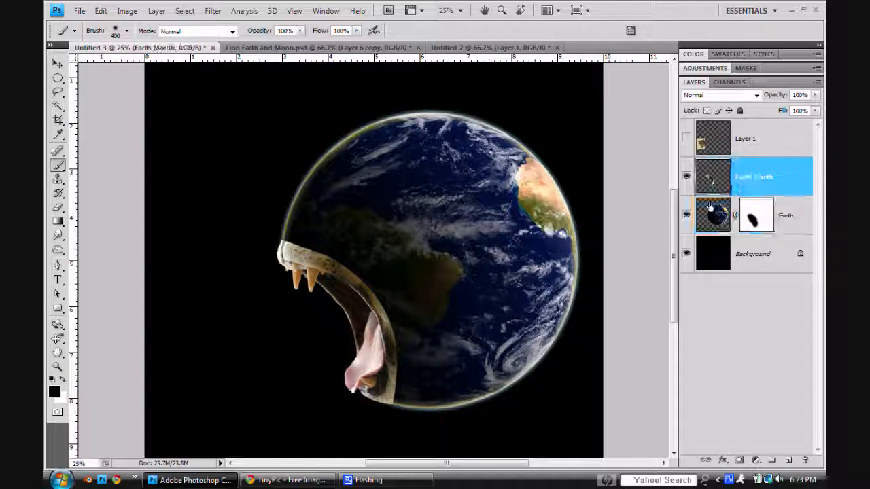
{"action": "left_click", "coordinate": [738, 460]}
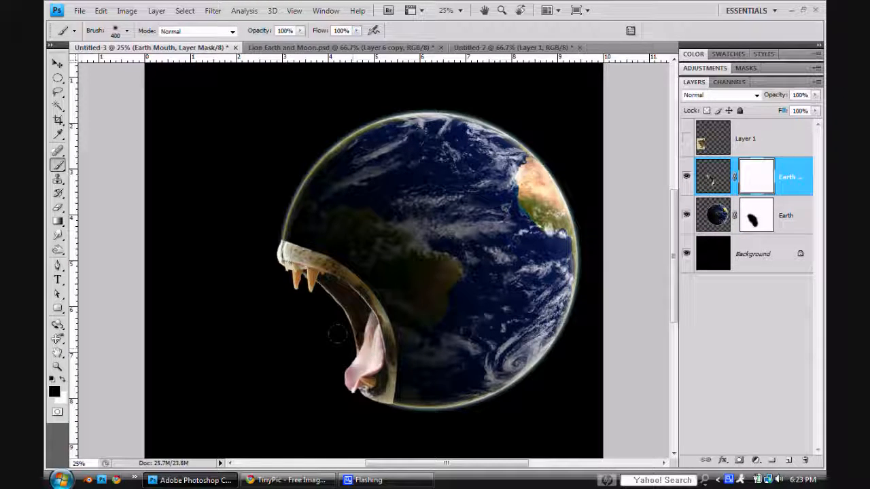
{"action": "key", "text": "ctrl+plus"}
{"action": "key", "text": "ctrl+plus"}
{"action": "scroll", "coordinate": [353, 349], "scroll_direction": "down", "scroll_amount": 1}
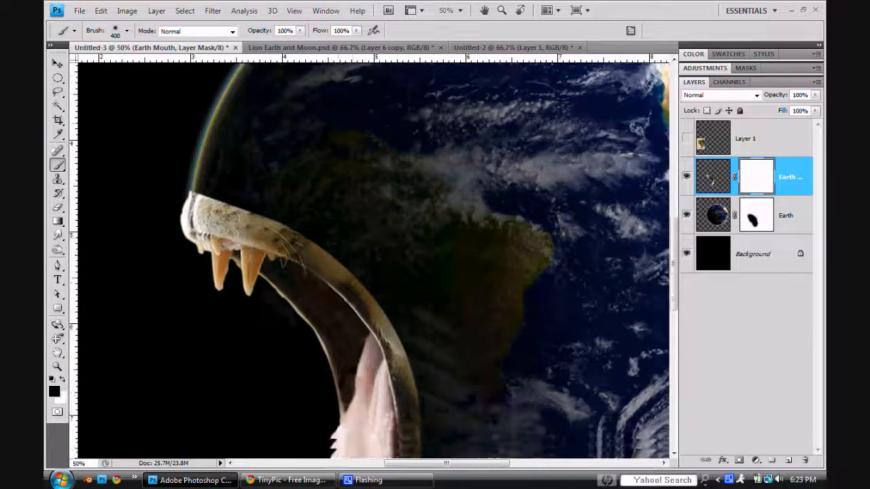
{"action": "scroll", "coordinate": [367, 258], "scroll_direction": "down", "scroll_amount": 4}
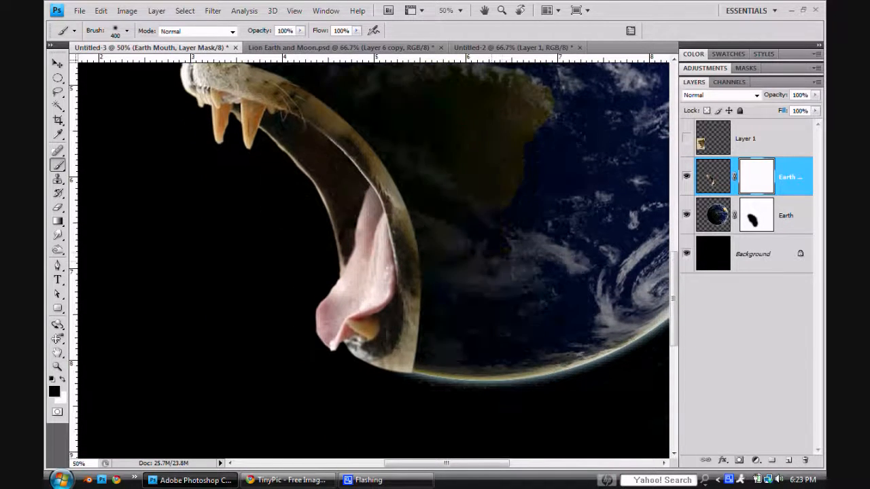
{"action": "left_click", "coordinate": [300, 32]}
{"action": "left_click_drag", "start_coordinate": [300, 40], "coordinate": [290, 42]}
{"action": "mouse_move", "coordinate": [443, 373]}
{"action": "left_mouse_down"}
{"action": "mouse_move", "coordinate": [428, 333]}
{"action": "mouse_move", "coordinate": [431, 218]}
{"action": "mouse_move", "coordinate": [406, 147]}
{"action": "mouse_move", "coordinate": [373, 144]}
{"action": "mouse_move", "coordinate": [329, 105]}
{"action": "mouse_move", "coordinate": [220, 50]}
{"action": "mouse_move", "coordinate": [197, 67]}
{"action": "mouse_move", "coordinate": [255, 96]}
{"action": "left_mouse_up"}
Mask out the remaining fur above the upper teeth and around the muzzle so it blends into the Earth
{"action": "scroll", "coordinate": [406, 147], "scroll_direction": "up", "scroll_amount": 2}
{"action": "scroll", "coordinate": [256, 96], "scroll_direction": "up", "scroll_amount": 3}
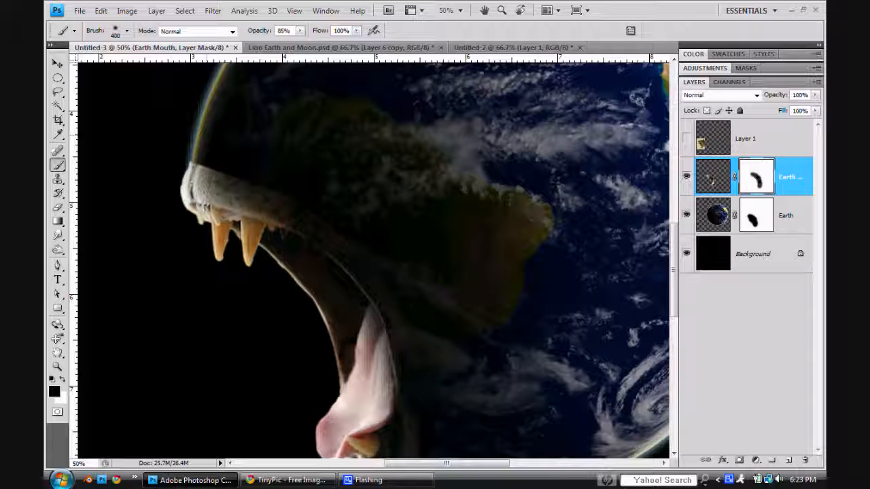
{"action": "mouse_move", "coordinate": [178, 117]}
{"action": "left_mouse_down"}
{"action": "mouse_move", "coordinate": [204, 145]}
{"action": "mouse_move", "coordinate": [178, 150]}
{"action": "left_mouse_up"}
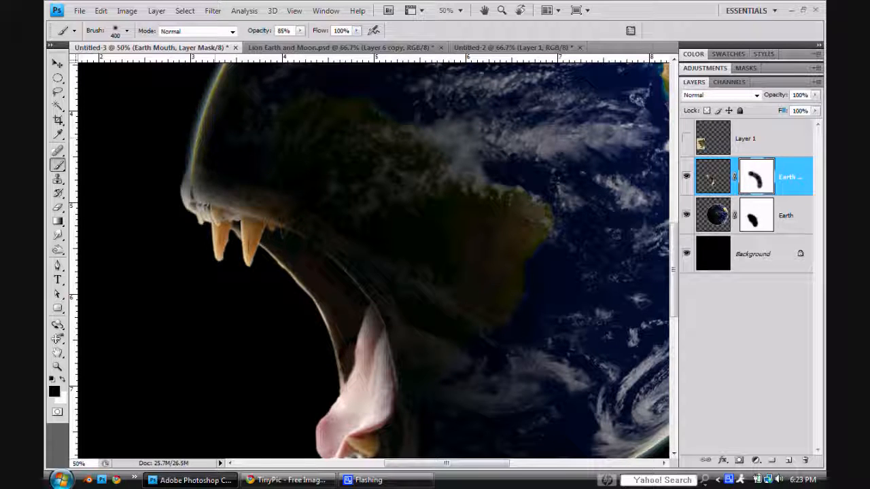
{"action": "left_click", "coordinate": [230, 162]}
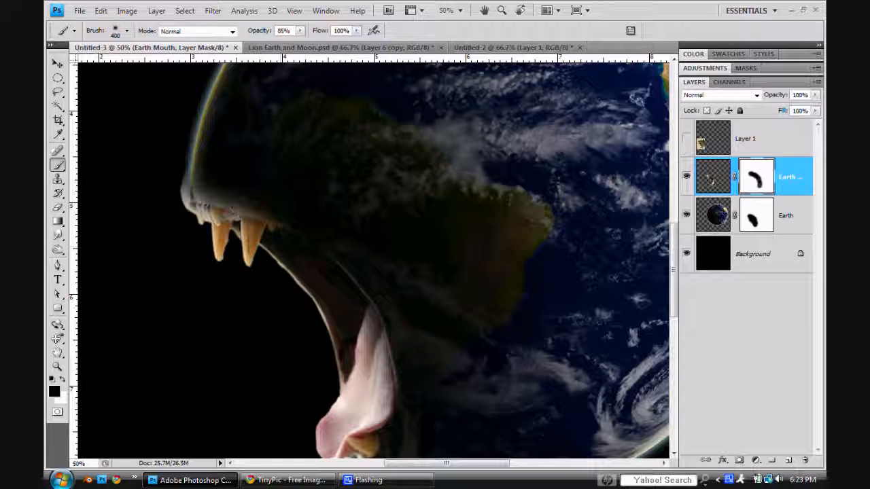
Set the brush to size 150 and 100% opacity, and mask the leftover fur edge where the lower jaw meets the Earth's rim
{"action": "key", "text": "bracketleft"}
{"action": "key", "text": "bracketleft"}
{"action": "key", "text": "bracketleft"}
{"action": "left_click", "coordinate": [300, 30]}
{"action": "left_click_drag", "start_coordinate": [302, 42], "coordinate": [317, 43]}
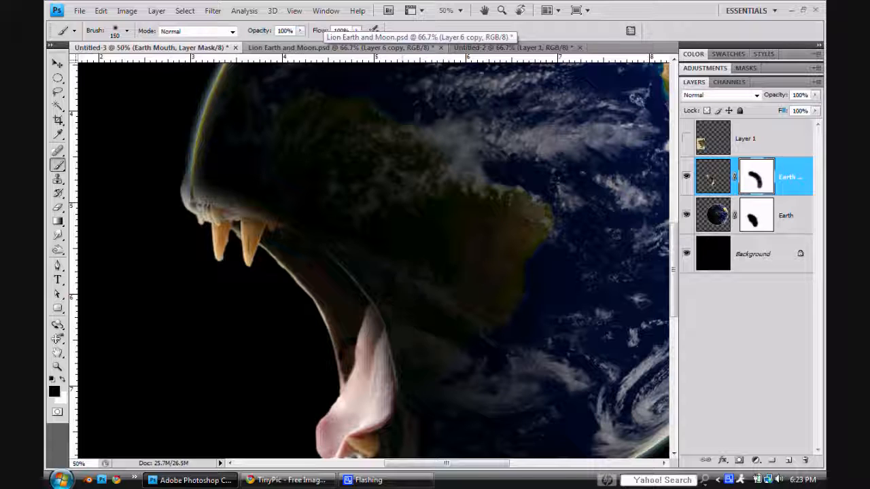
{"action": "scroll", "coordinate": [421, 343], "scroll_direction": "down", "scroll_amount": 5}
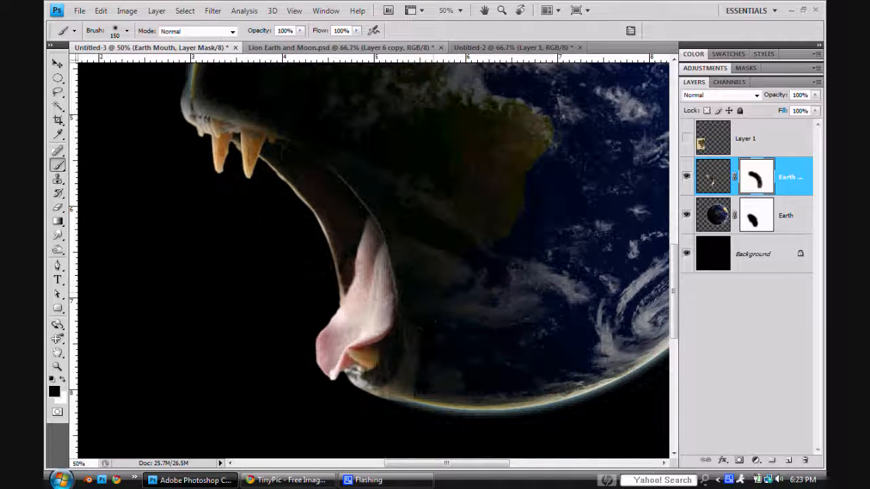
{"action": "left_click_drag", "start_coordinate": [411, 378], "coordinate": [414, 420]}
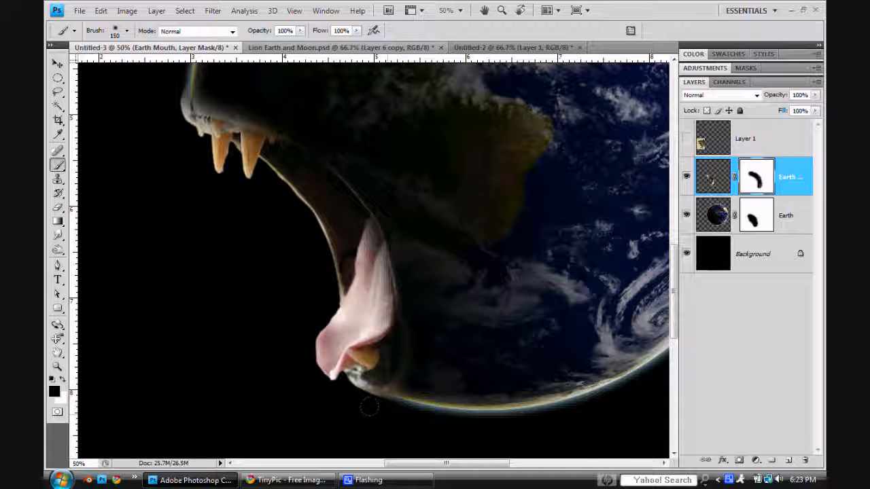
Mask out the protruding front of the muzzle so the upper lip follows the Earth's curve
{"action": "scroll", "coordinate": [352, 313], "scroll_direction": "up", "scroll_amount": 1}
{"action": "scroll", "coordinate": [352, 313], "scroll_direction": "up", "scroll_amount": 3}
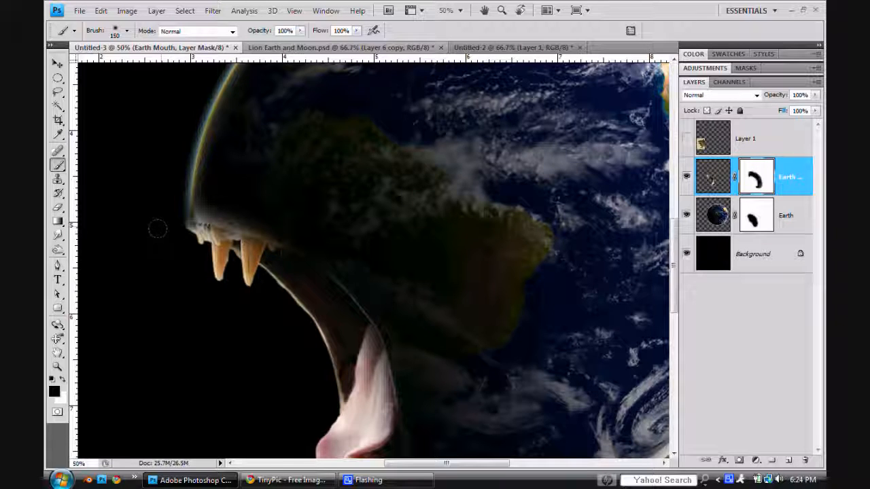
{"action": "left_click_drag", "start_coordinate": [158, 224], "coordinate": [160, 211]}
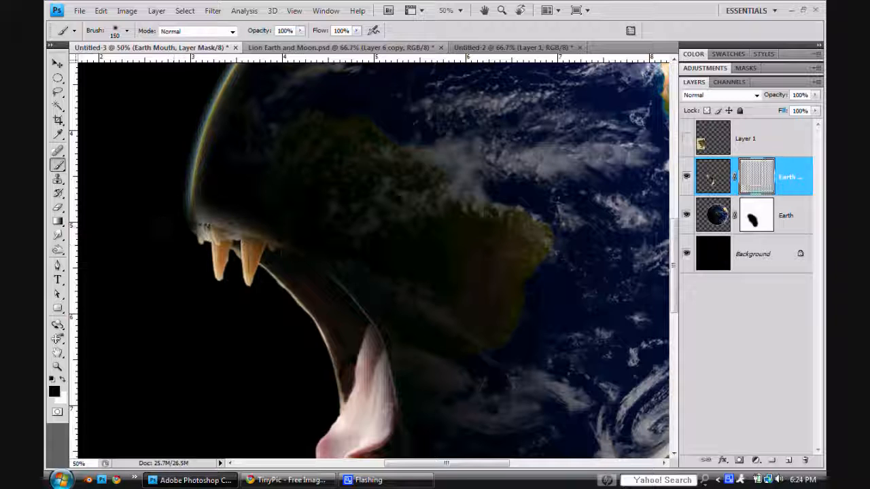
On the Earth layer's mask, restore the Earth's rim beside the upper lip in white and trim the excess below it in black
{"action": "scroll", "coordinate": [374, 258], "scroll_direction": "down", "scroll_amount": 3}
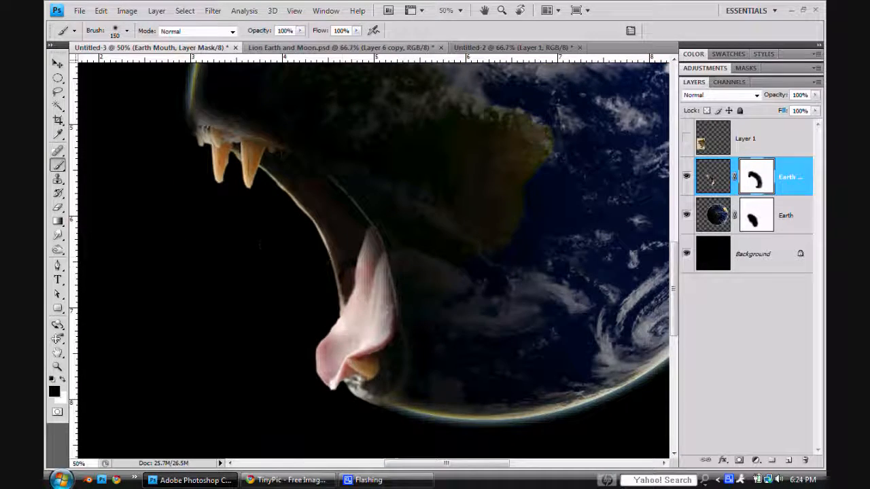
{"action": "scroll", "coordinate": [265, 224], "scroll_direction": "up", "scroll_amount": 2}
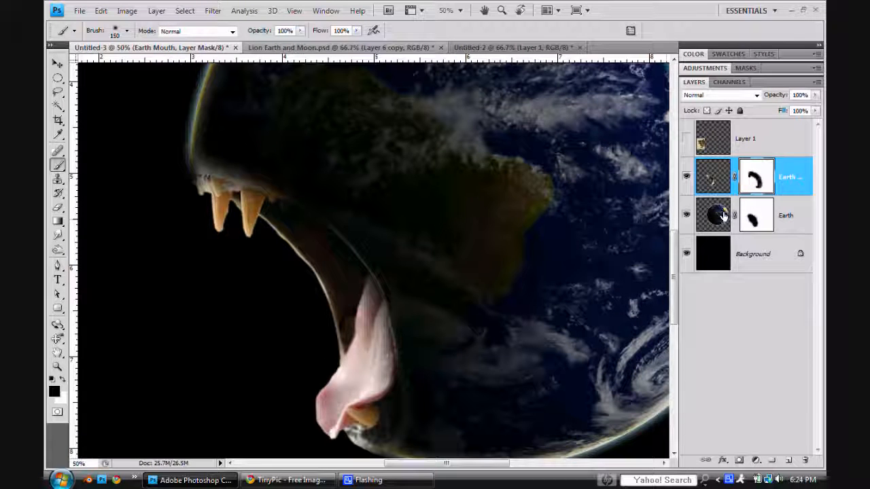
{"action": "left_click", "coordinate": [754, 216]}
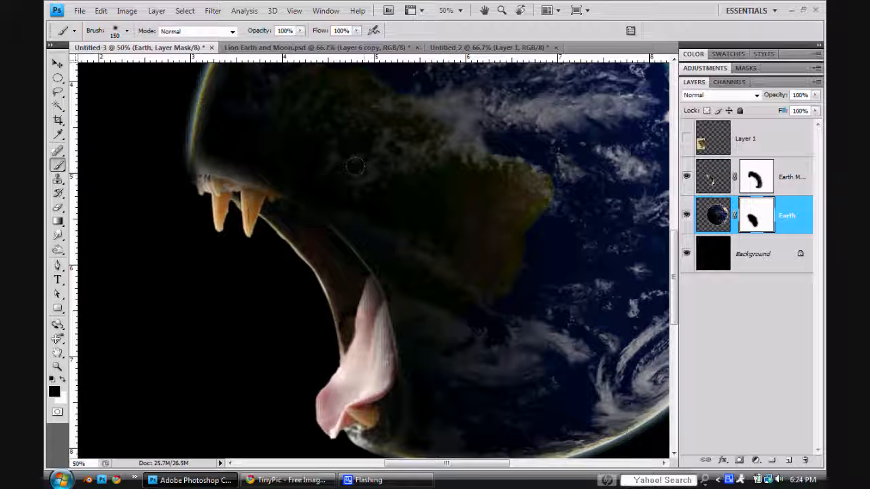
{"action": "left_click", "coordinate": [66, 376]}
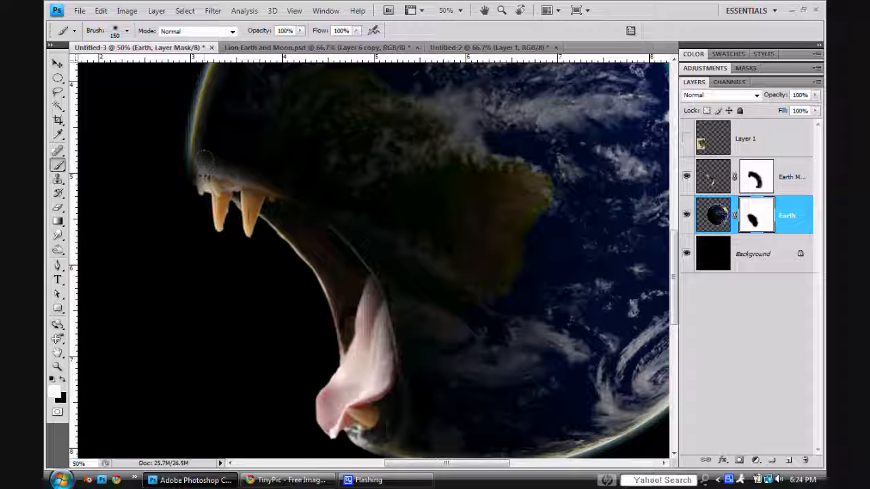
{"action": "left_click", "coordinate": [203, 171]}
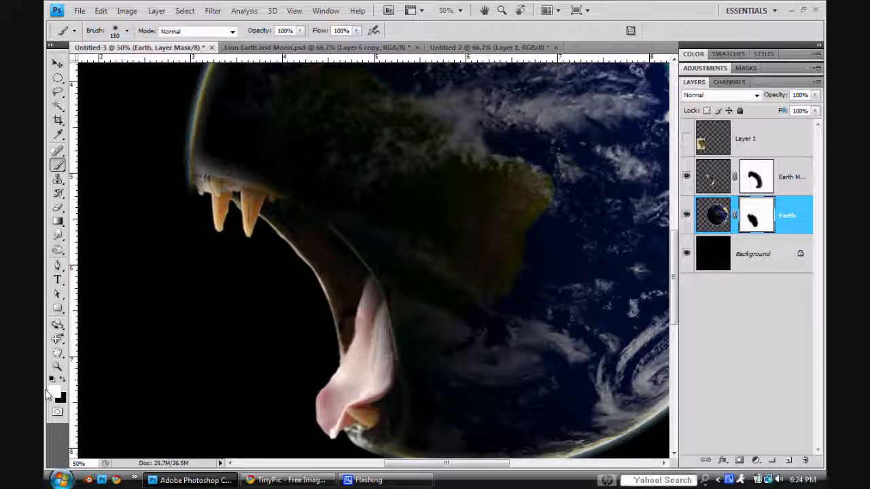
{"action": "left_click", "coordinate": [62, 380]}
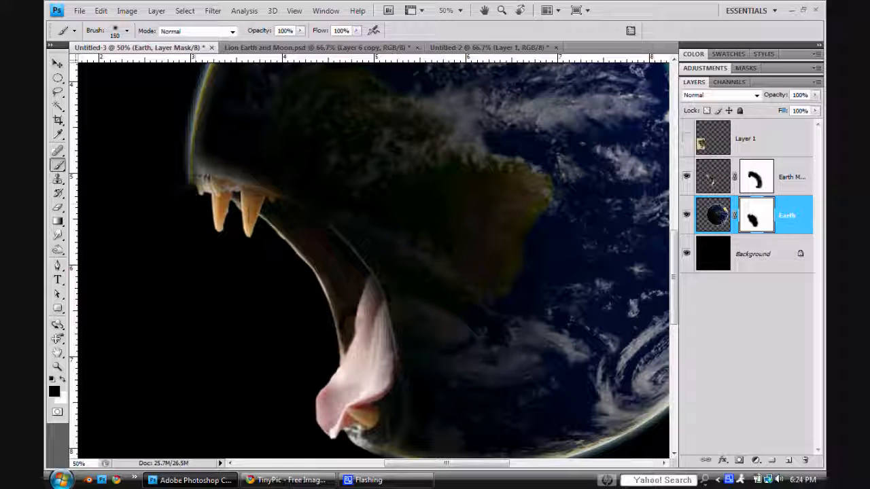
{"action": "left_click", "coordinate": [181, 193]}
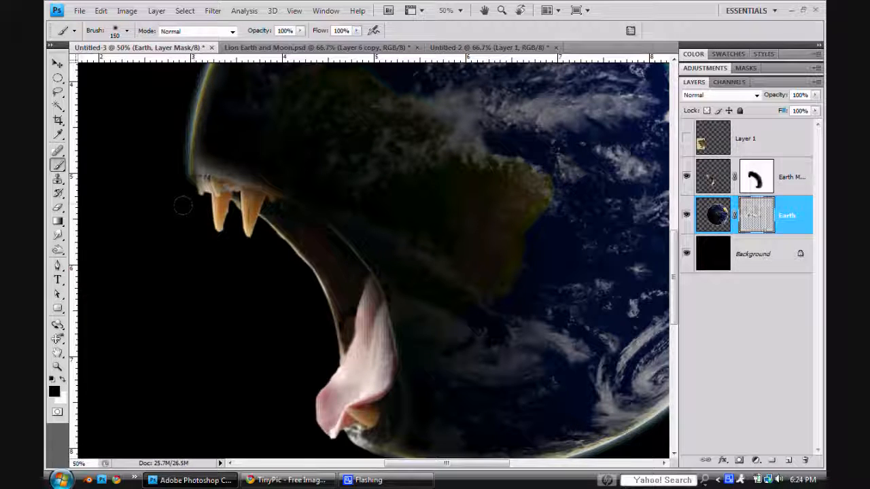
Set the brush to 28% opacity and size 300, and softly fade the Earth's rim just above the upper lip in black
{"action": "mouse_move", "coordinate": [300, 30]}
{"action": "left_mouse_down"}
{"action": "mouse_move", "coordinate": [284, 60]}
{"action": "mouse_move", "coordinate": [256, 68]}
{"action": "left_mouse_up"}
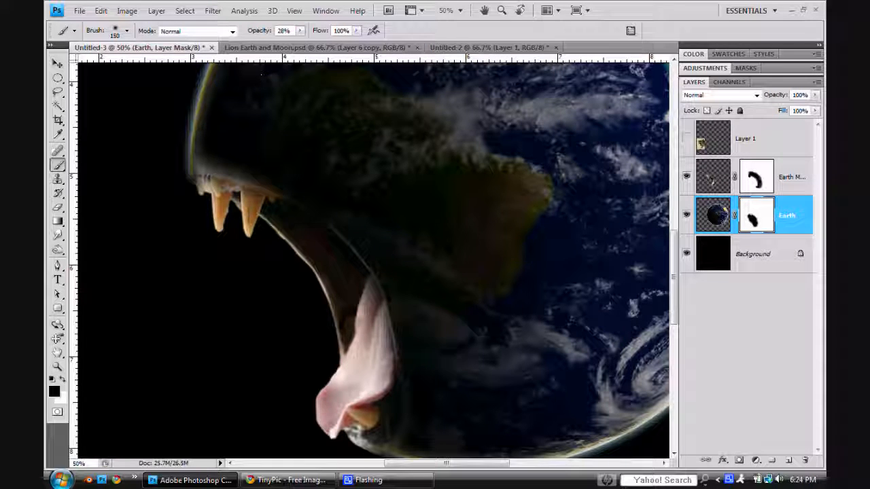
{"action": "key", "text": "bracketright"}
{"action": "key", "text": "bracketright"}
{"action": "key", "text": "bracketright"}
{"action": "key", "text": "bracketright"}
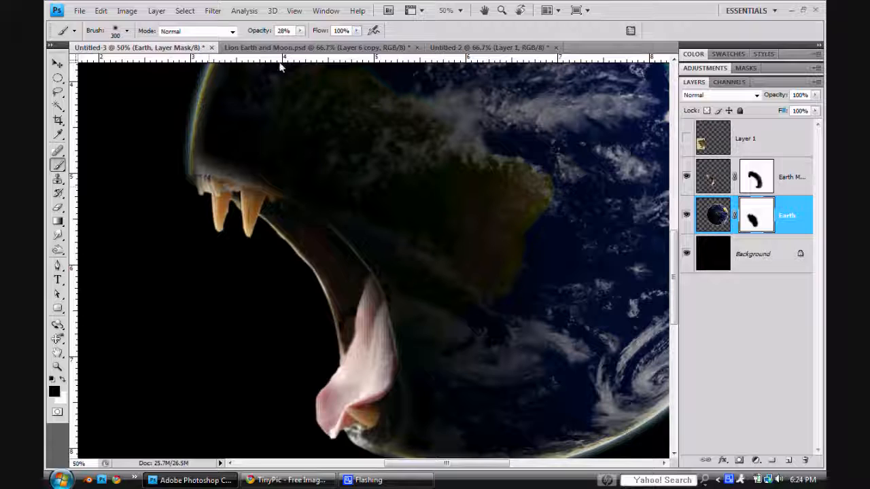
{"action": "left_click", "coordinate": [176, 141]}
On the Earth Mouth mask, use a size 100 brush to softly blend the lower jaw's edge into the Earth's bottom rim
{"action": "scroll", "coordinate": [372, 258], "scroll_direction": "down", "scroll_amount": 4}
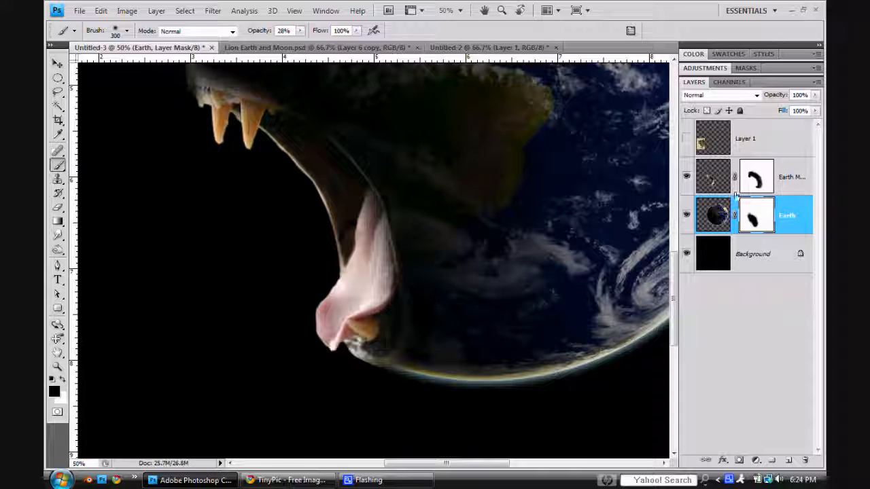
{"action": "left_click", "coordinate": [754, 182]}
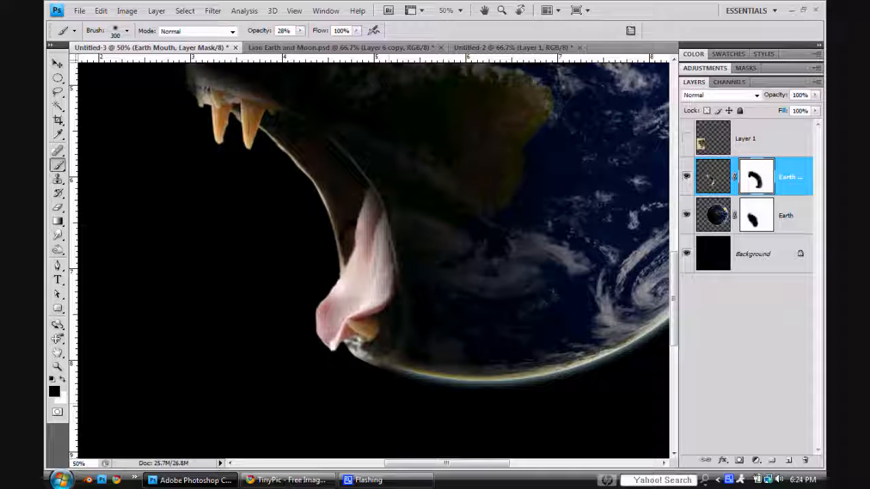
{"action": "key", "text": "bracketleft"}
{"action": "key", "text": "bracketleft"}
{"action": "key", "text": "bracketleft"}
{"action": "key", "text": "bracketleft"}
{"action": "key", "text": "bracketleft"}
{"action": "key", "text": "bracketleft"}
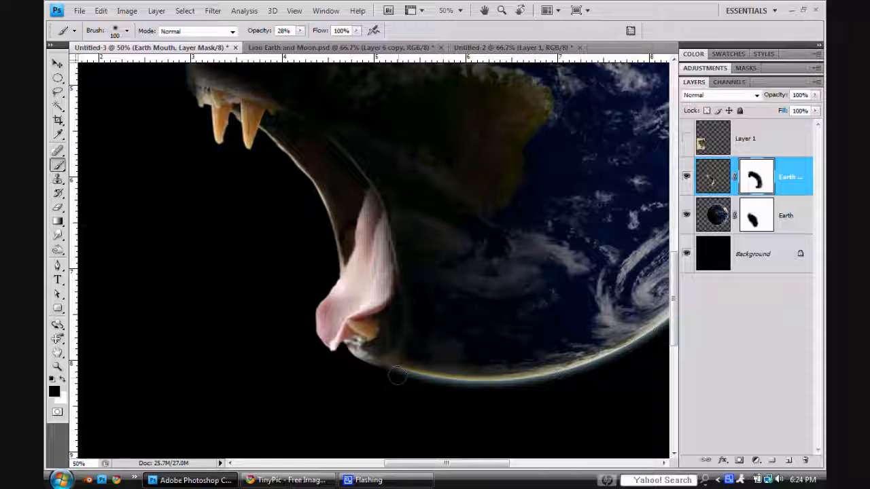
{"action": "left_click", "coordinate": [398, 374]}
Examine the whole composite and compare its mouth blending with the finished version in Lion Earth and Moon.psd
{"action": "key", "text": "ctrl+minus"}
{"action": "key", "text": "ctrl+minus"}
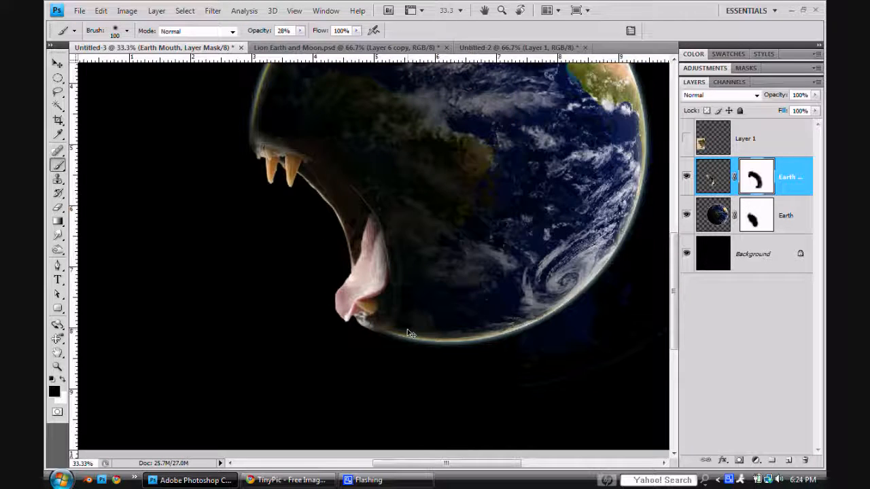
{"action": "key", "text": "ctrl+minus"}
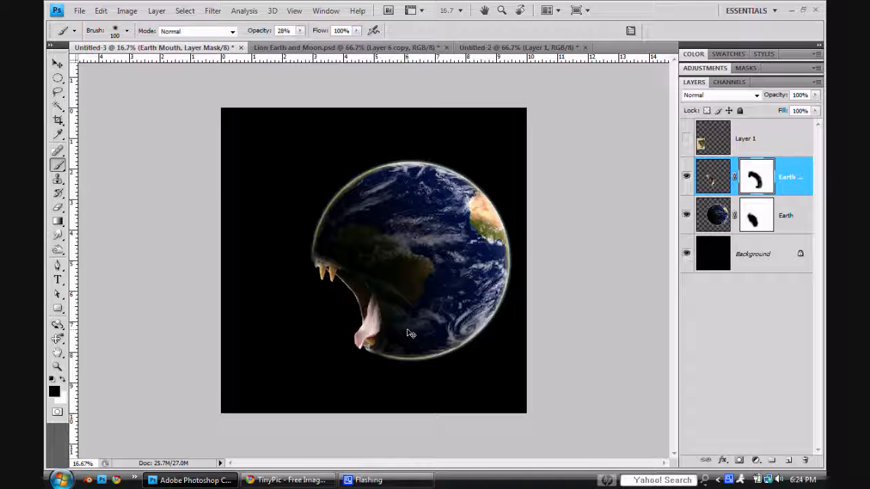
{"action": "key", "text": "ctrl+plus"}
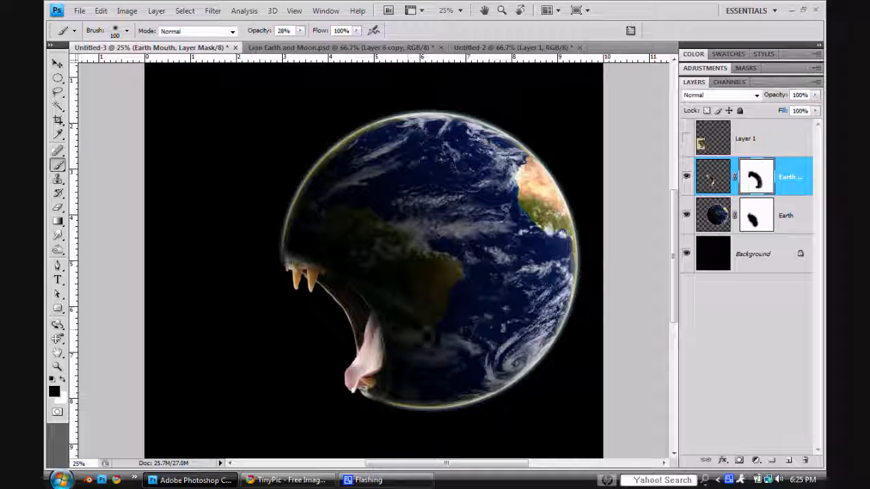
{"action": "scroll", "coordinate": [386, 337], "scroll_direction": "down", "scroll_amount": 1}
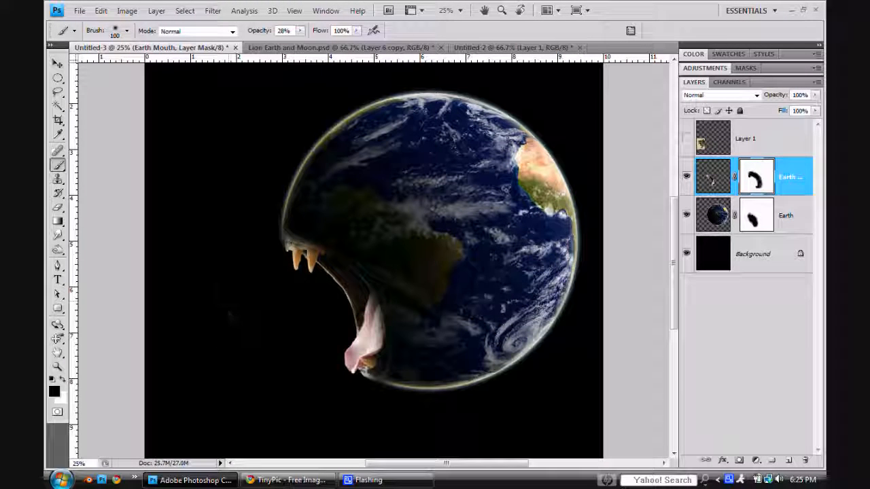
{"action": "left_click", "coordinate": [314, 49]}
{"action": "scroll", "coordinate": [383, 244], "scroll_direction": "down", "scroll_amount": 1}
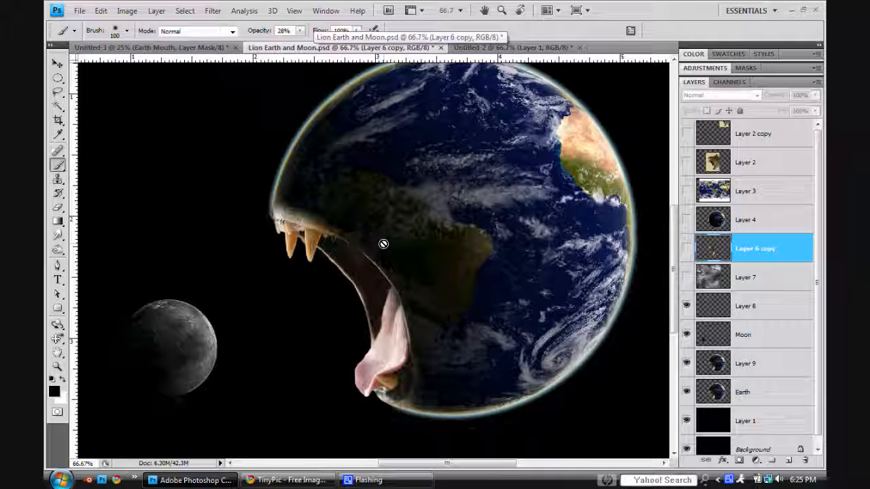
{"action": "scroll", "coordinate": [383, 243], "scroll_direction": "down", "scroll_amount": 1}
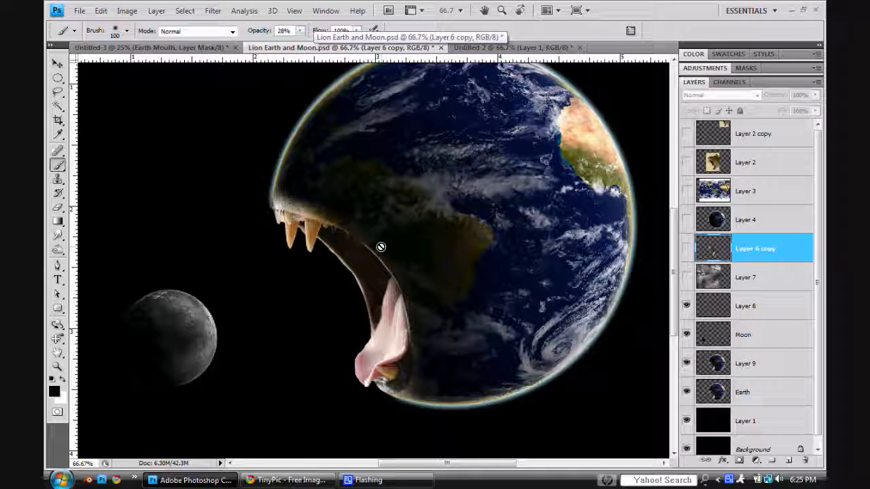